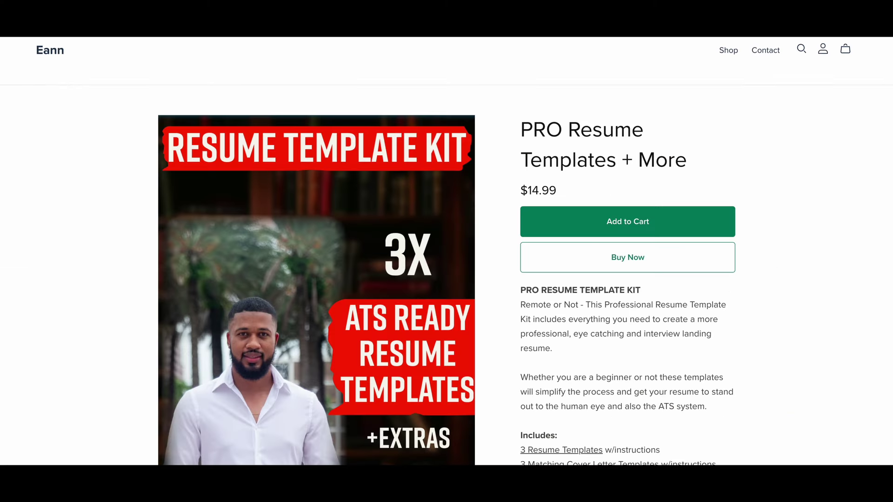
scroll(888, 244, down, 5)
scroll(887, 243, down, 5)
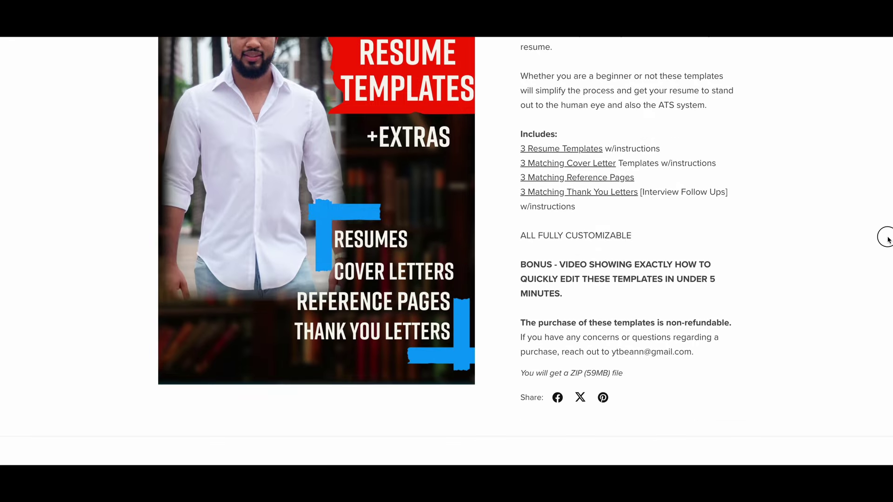
scroll(887, 243, down, 3)
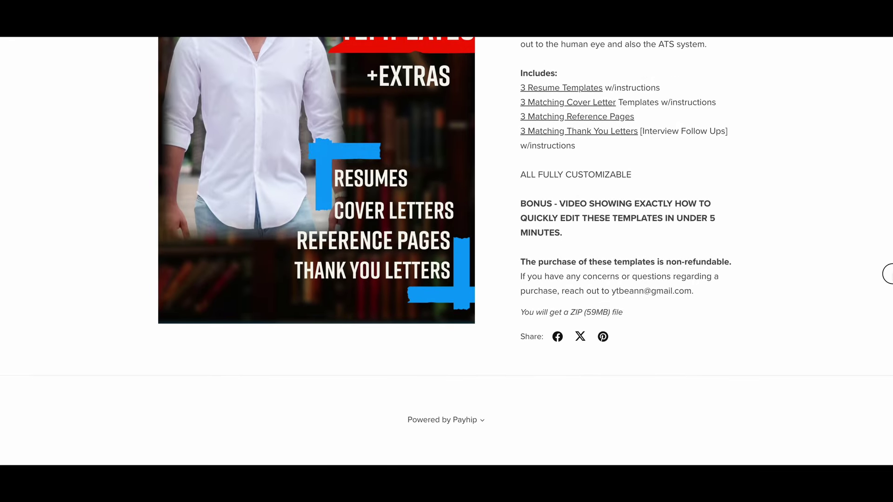
scroll(889, 250, up, 2)
scroll(889, 249, up, 2)
scroll(890, 249, up, 2)
scroll(889, 249, up, 1)
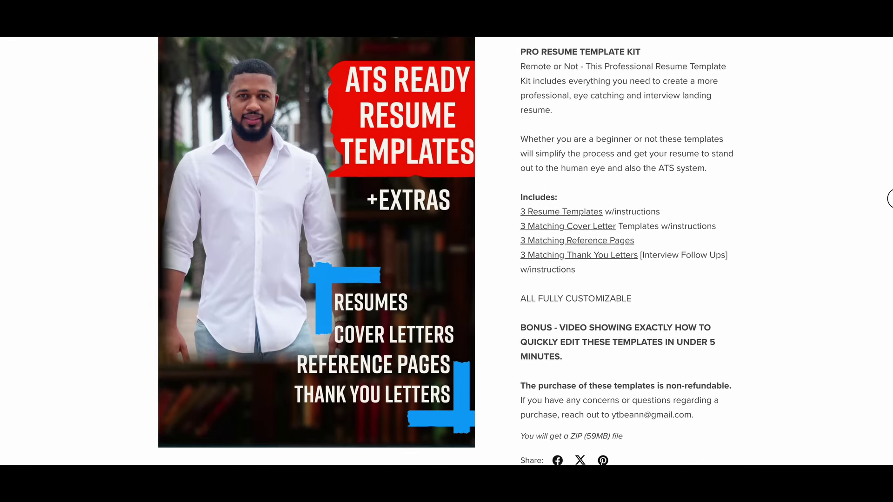
scroll(890, 195, up, 1)
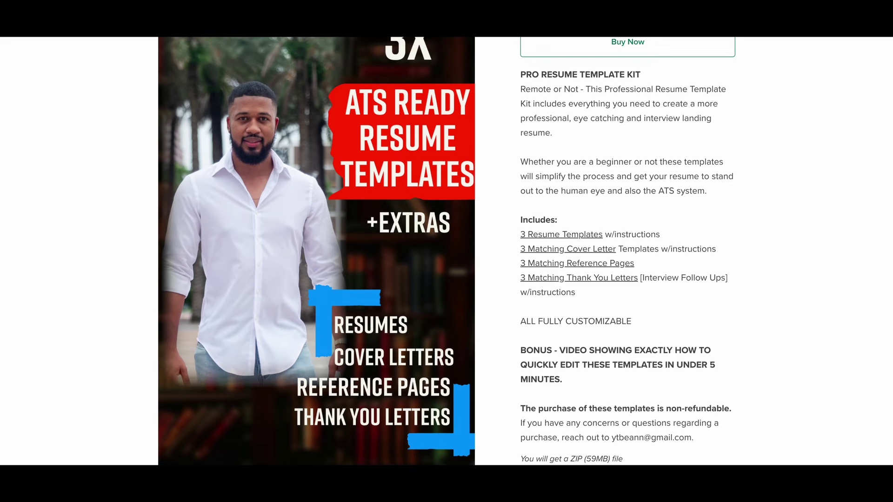
Step: Highlight the kit description's 'ATS system', 'w/instructions' and BONUS paragraph, clearing each highlight
drag(658, 191, 709, 196)
click(718, 205)
scroll(598, 238, down, 1)
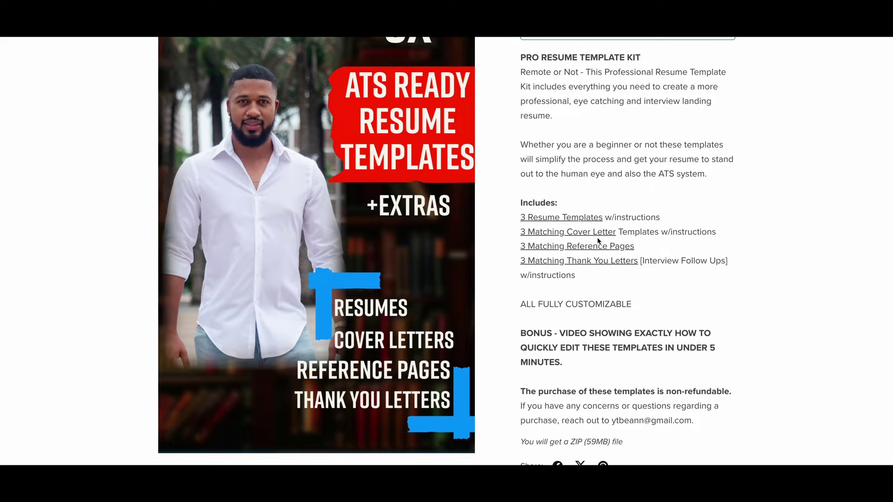
drag(660, 217, 607, 219)
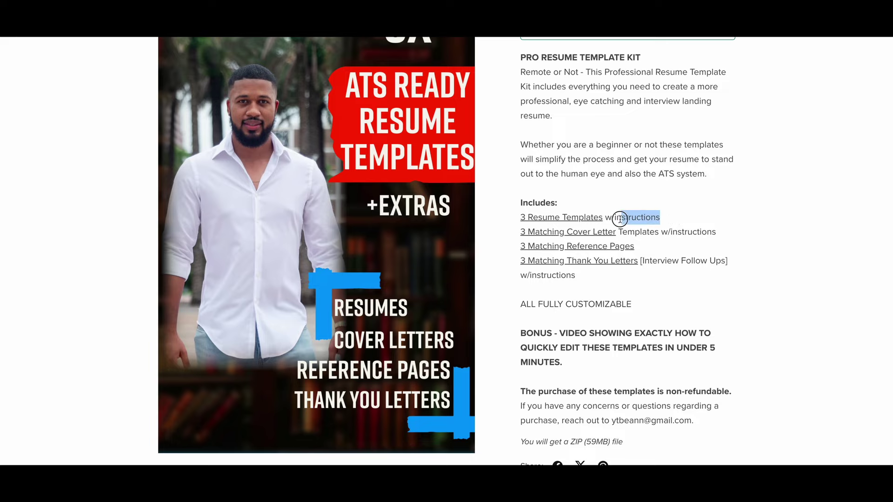
click(680, 220)
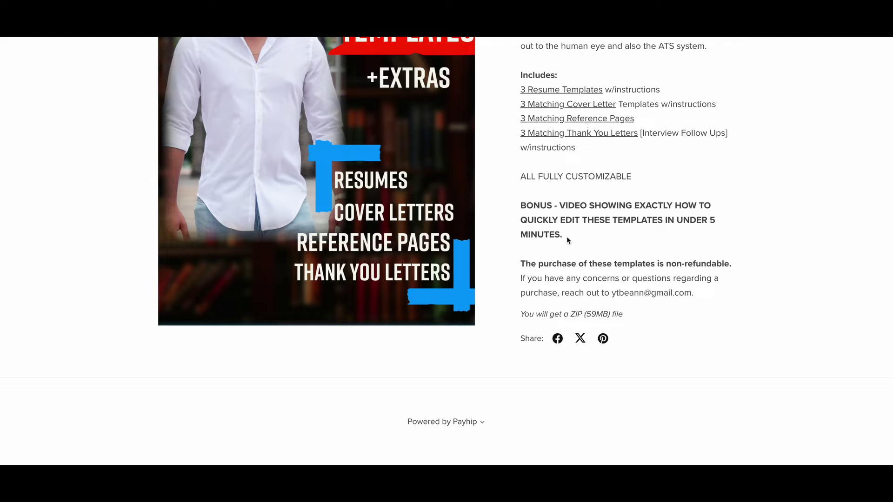
drag(566, 237, 520, 208)
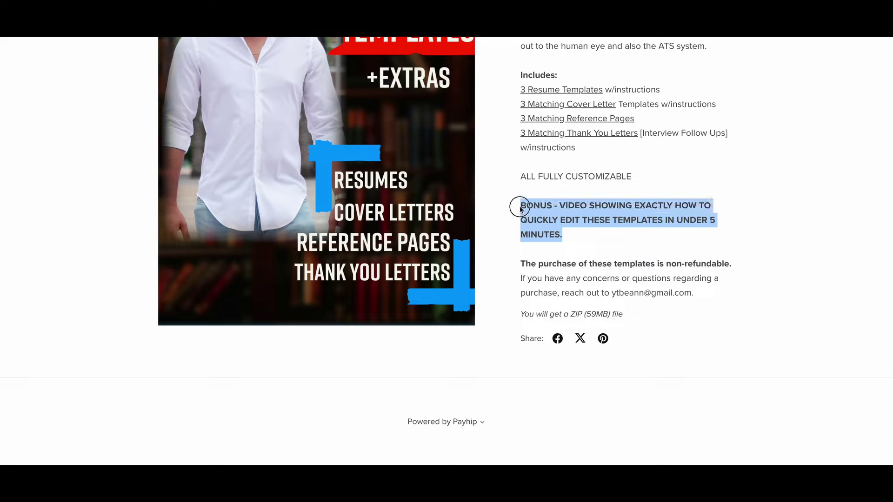
click(569, 235)
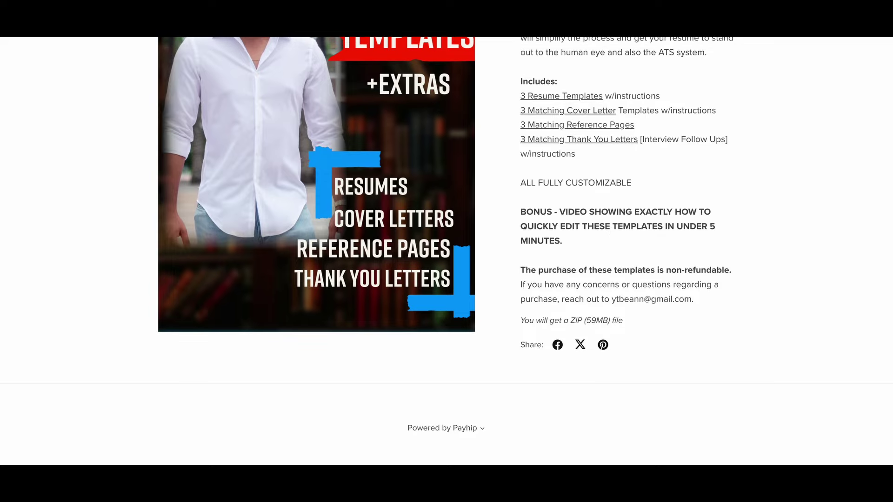
scroll(858, 224, up, 5)
scroll(885, 64, up, 3)
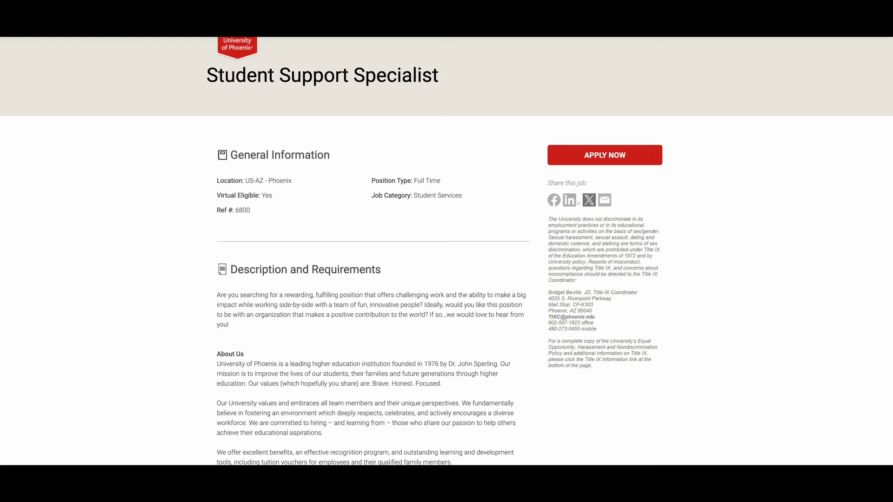
scroll(887, 73, down, 3)
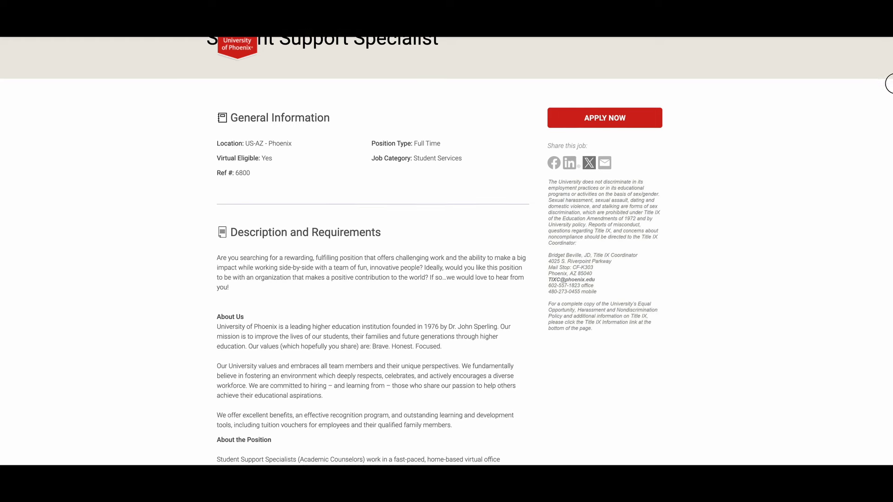
scroll(887, 91, down, 3)
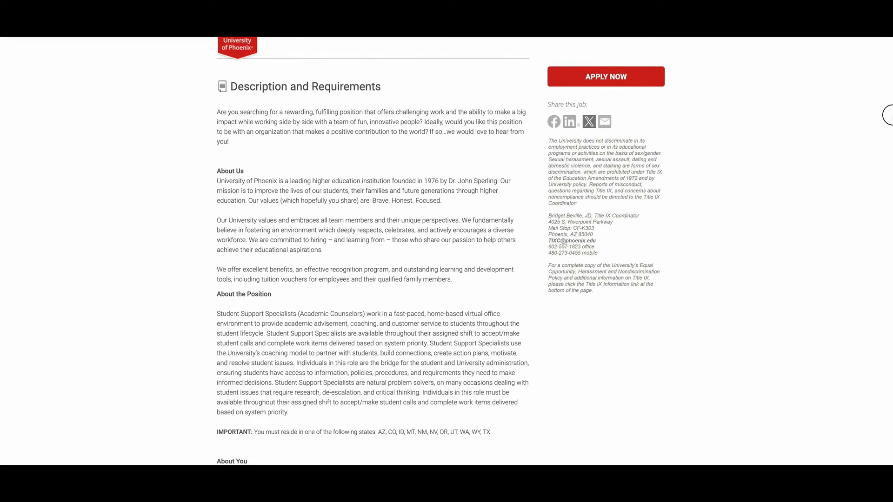
scroll(888, 114, down, 2)
scroll(887, 125, down, 2)
scroll(887, 140, down, 2)
scroll(887, 152, down, 2)
scroll(887, 152, down, 1)
scroll(887, 152, down, 1)
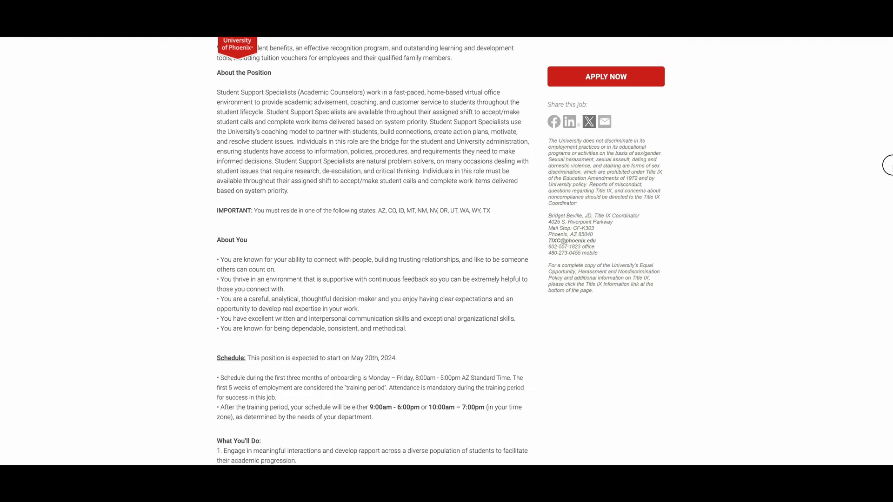
scroll(887, 152, down, 1)
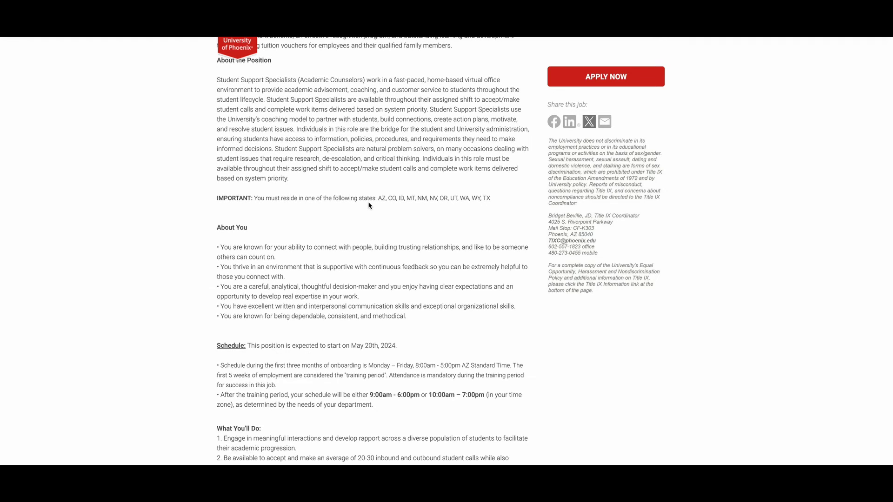
drag(376, 198, 494, 203)
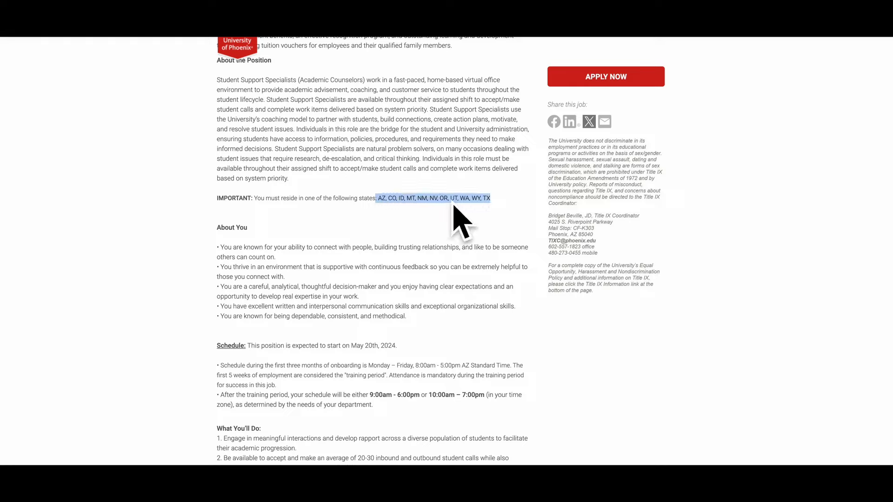
click(495, 199)
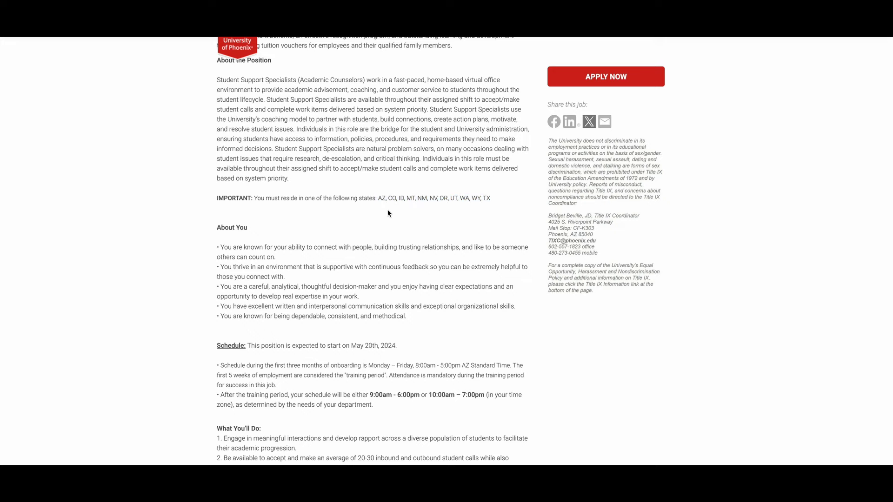
drag(379, 199, 466, 202)
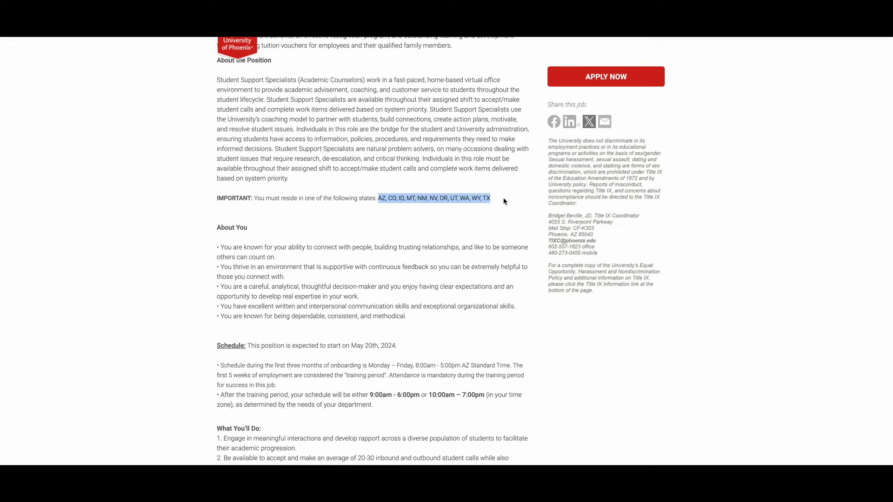
scroll(451, 261, down, 1)
scroll(238, 243, up, 1)
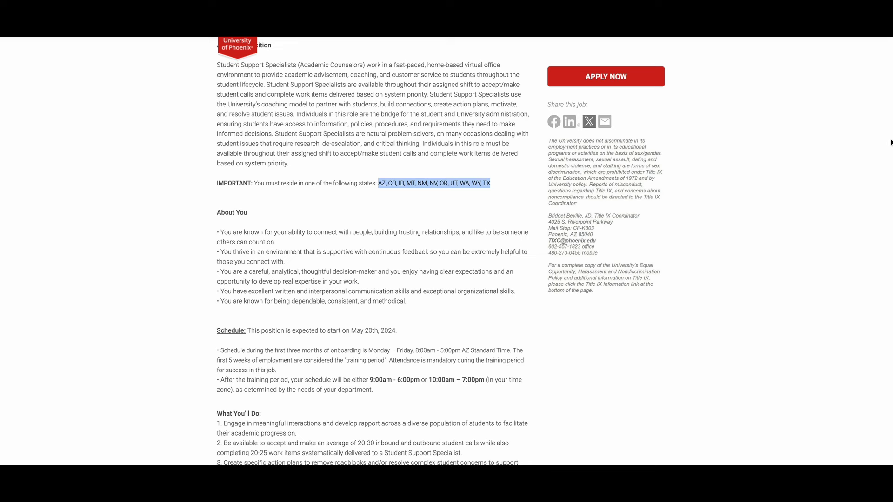
scroll(888, 146, down, 3)
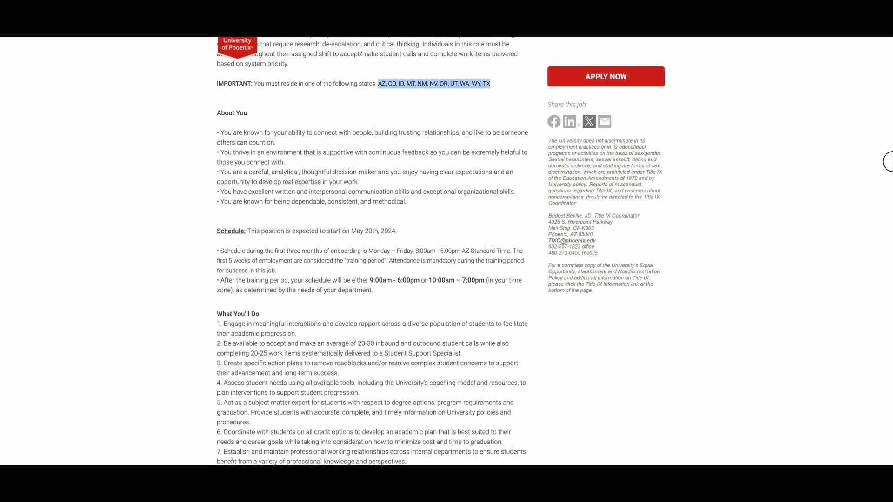
scroll(887, 162, down, 1)
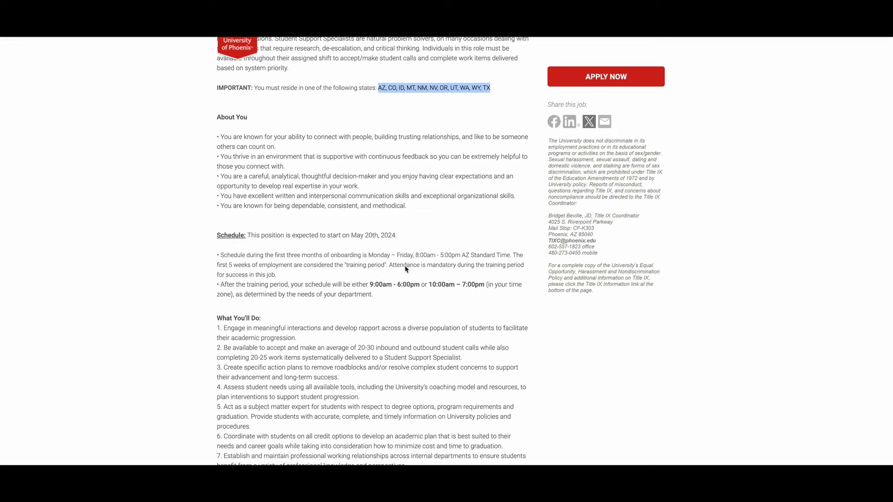
scroll(405, 266, down, 1)
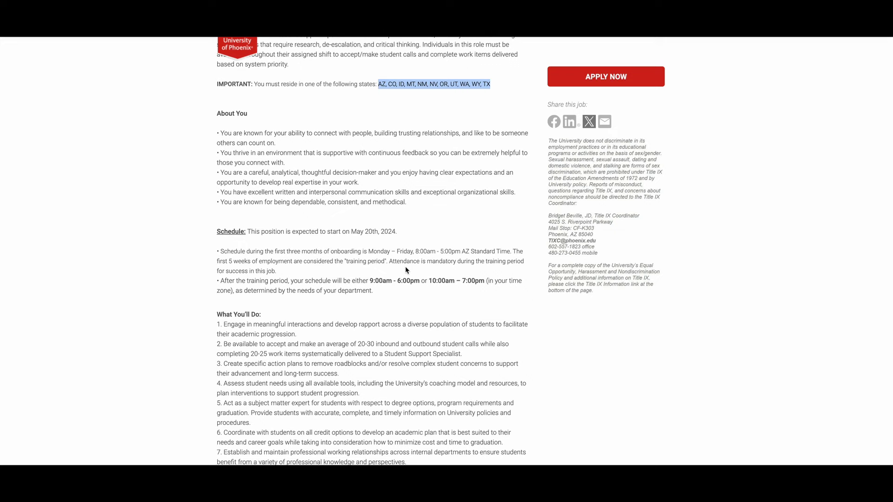
scroll(407, 270, down, 1)
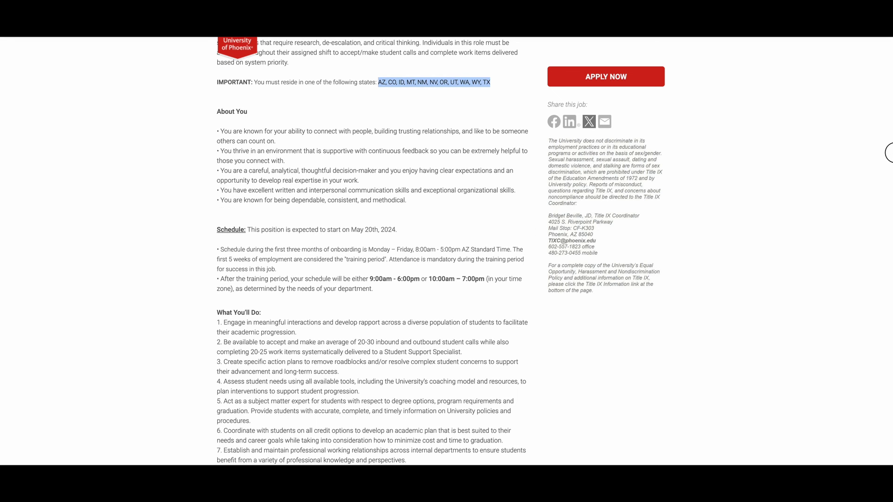
scroll(889, 170, down, 3)
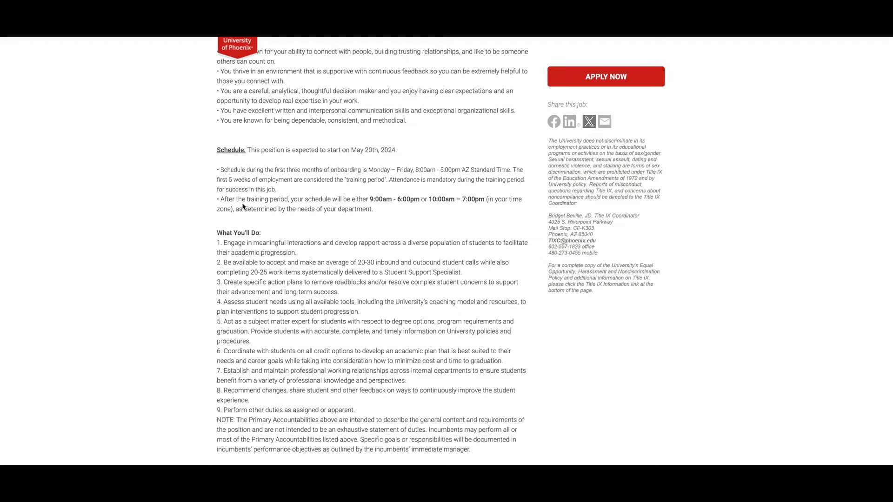
drag(216, 180, 271, 180)
click(367, 207)
scroll(319, 302, up, 10)
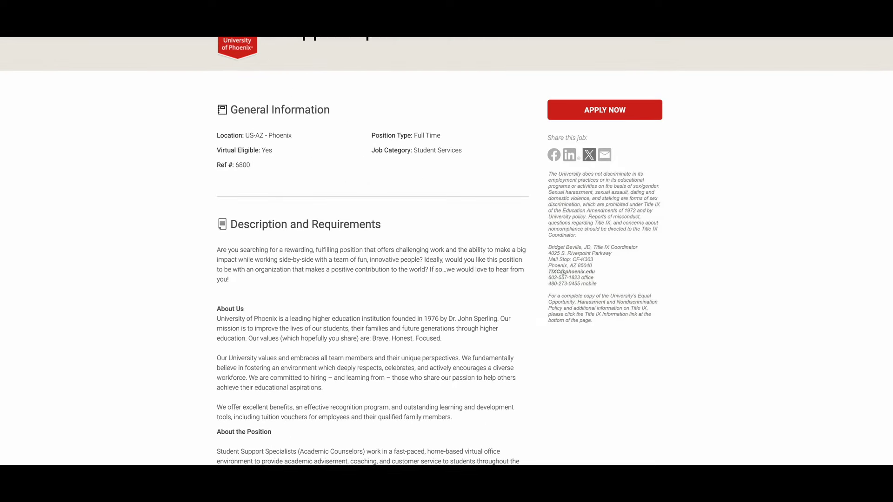
scroll(318, 302, up, 3)
scroll(446, 279, down, 10)
scroll(446, 279, down, 3)
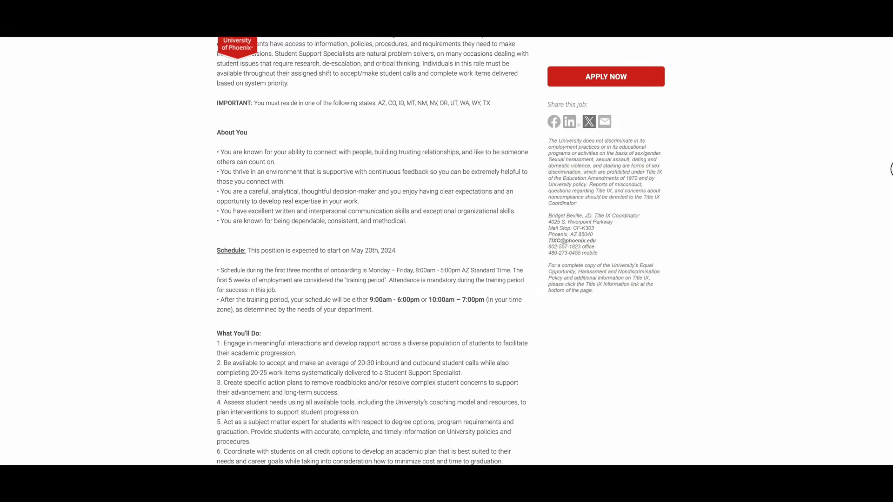
scroll(447, 279, down, 5)
scroll(446, 279, down, 2)
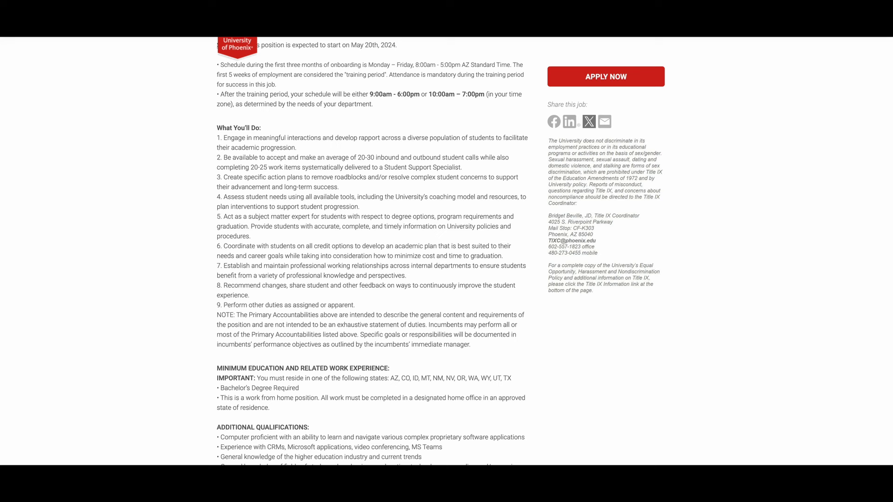
scroll(370, 230, down, 2)
scroll(370, 230, down, 2)
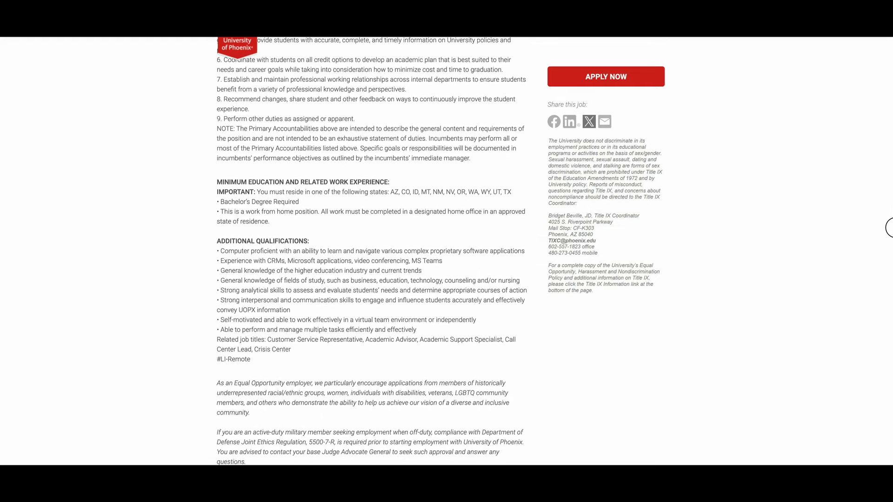
scroll(890, 231, down, 1)
scroll(889, 236, down, 1)
scroll(890, 241, down, 1)
scroll(889, 246, down, 1)
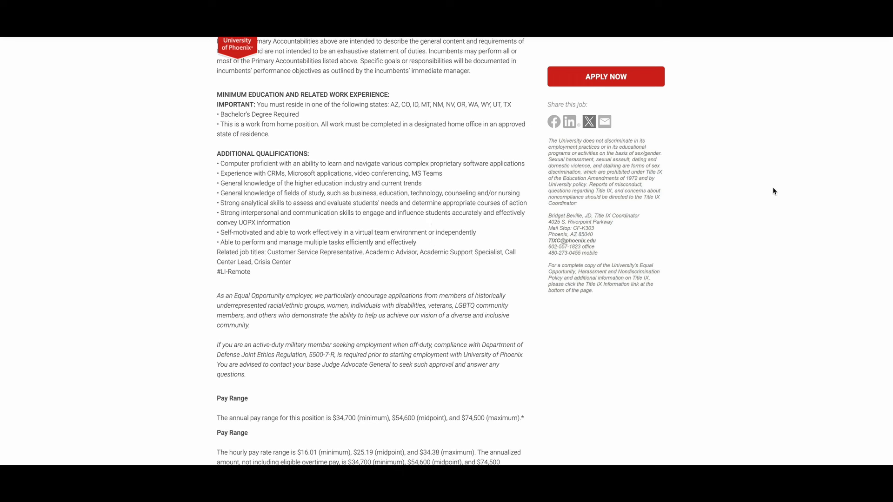
scroll(885, 244, down, 3)
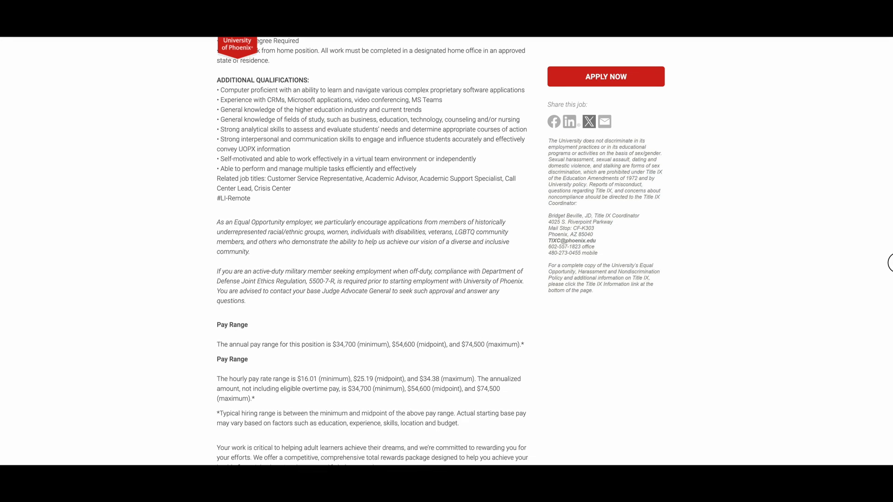
scroll(890, 279, down, 3)
scroll(890, 289, down, 1)
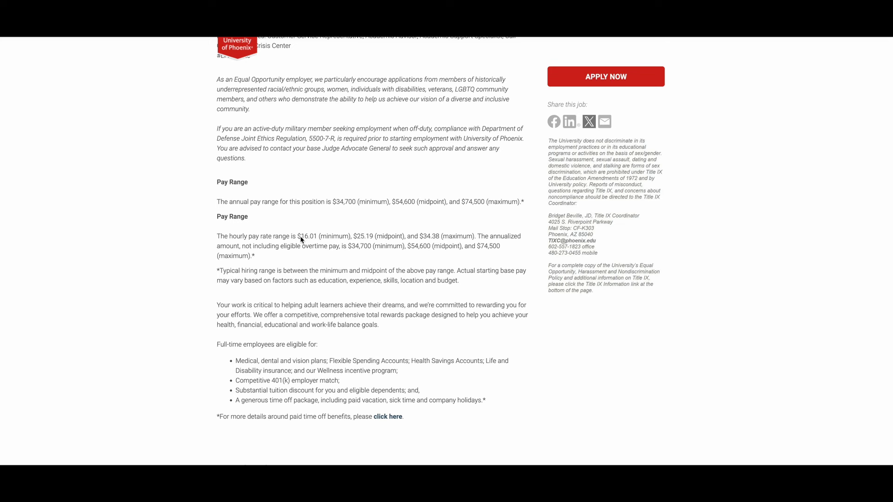
scroll(299, 240, up, 1)
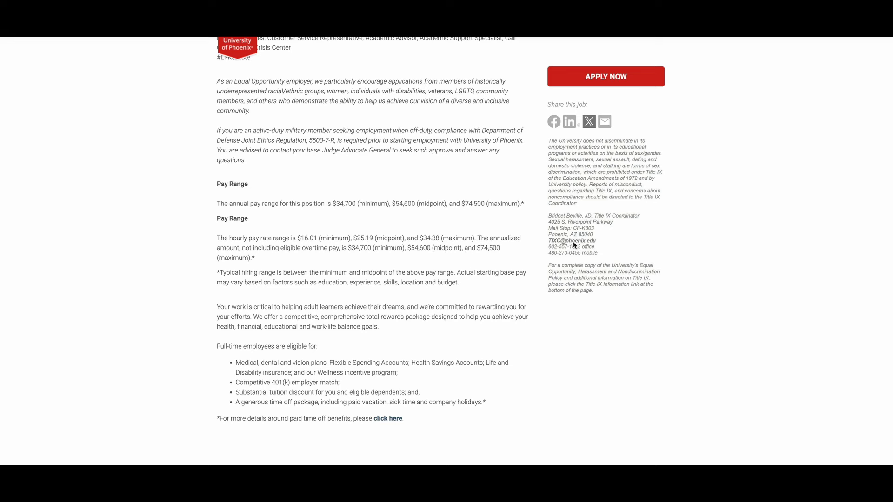
scroll(889, 314, down, 3)
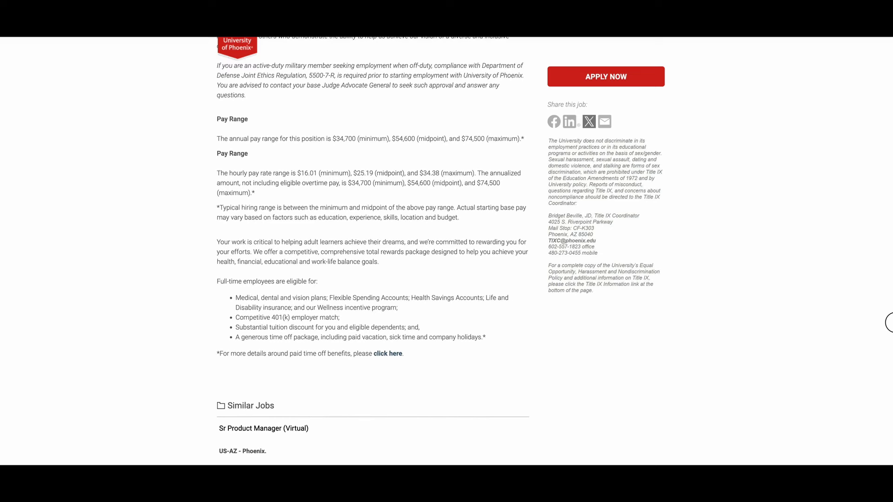
scroll(889, 323, up, 2)
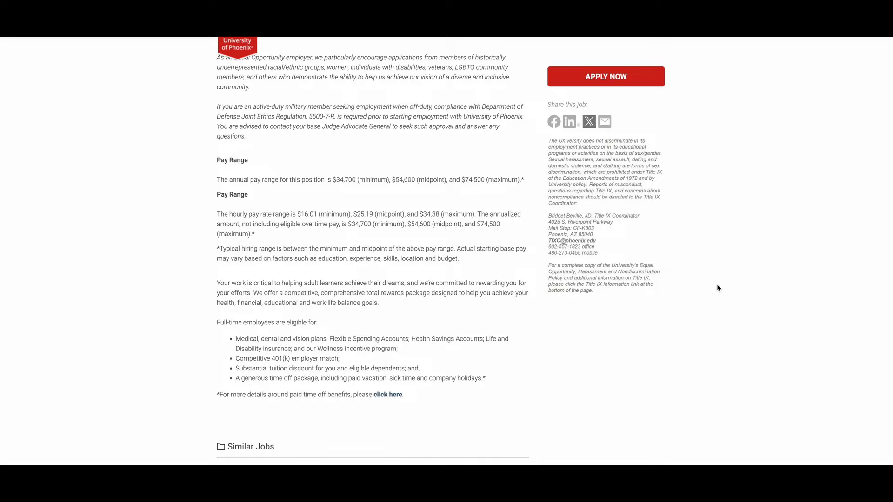
scroll(446, 251, up, 10)
scroll(446, 251, up, 10)
scroll(447, 251, up, 10)
scroll(447, 251, up, 5)
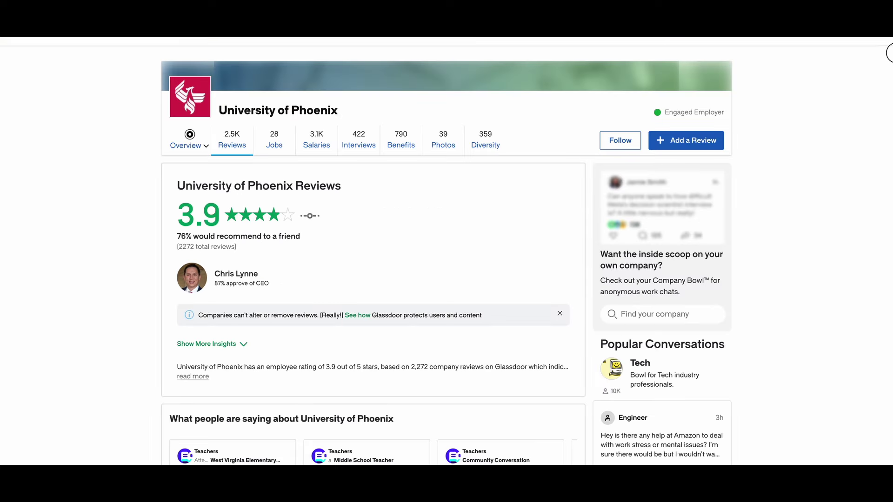
scroll(889, 58, down, 2)
scroll(890, 54, up, 1)
Step: Go to University of Phoenix's Salaries tab to see Education, Finance and IT job functions
click(316, 140)
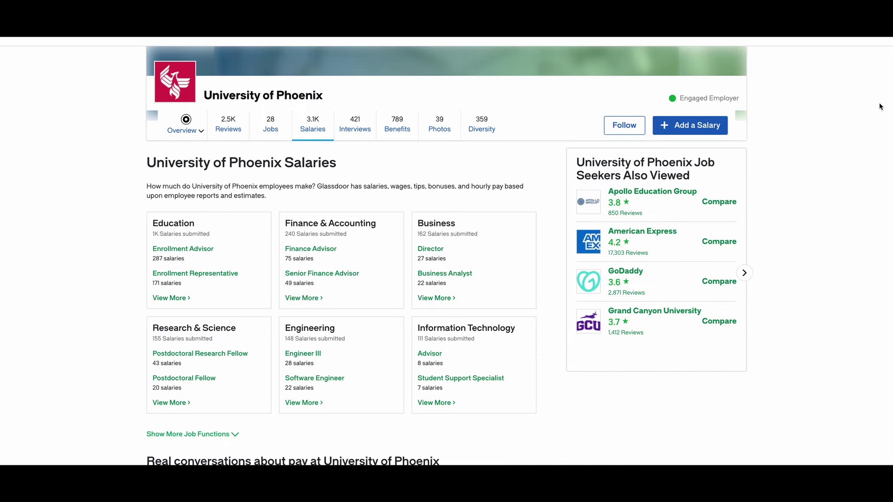
scroll(880, 106, down, 5)
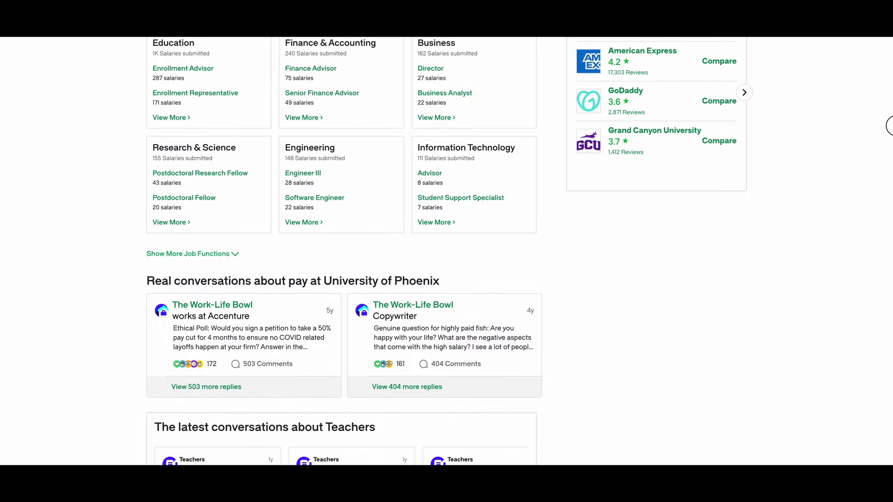
scroll(875, 209, down, 10)
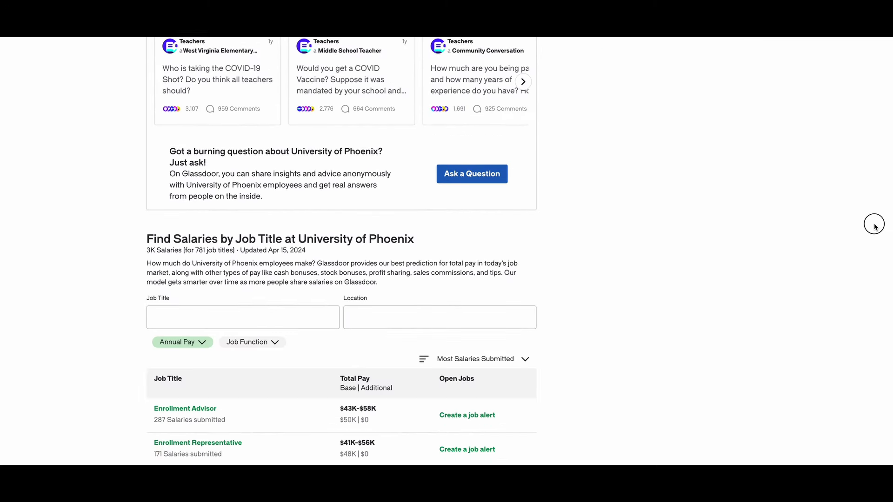
scroll(875, 225, down, 3)
scroll(875, 237, down, 3)
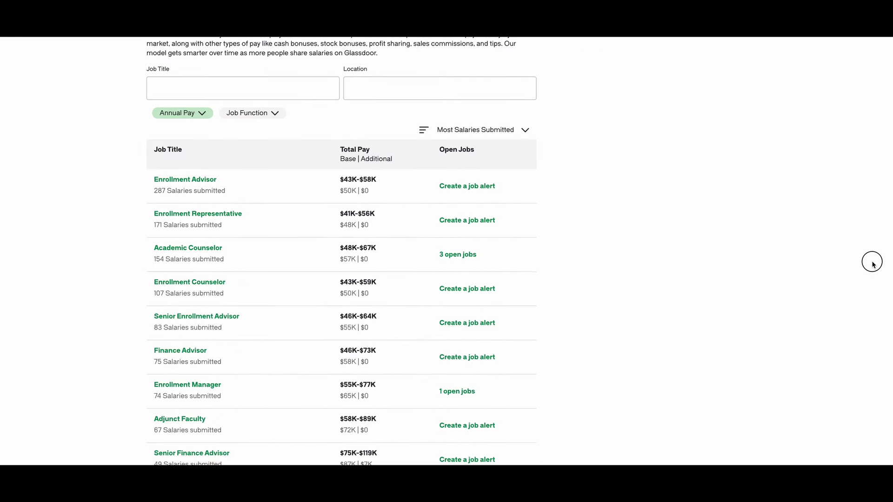
scroll(872, 264, down, 2)
scroll(875, 276, down, 2)
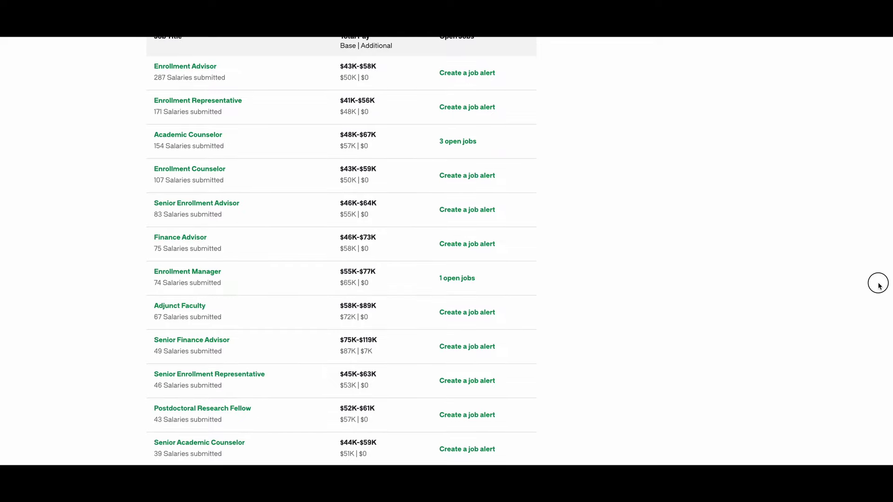
scroll(878, 284, down, 2)
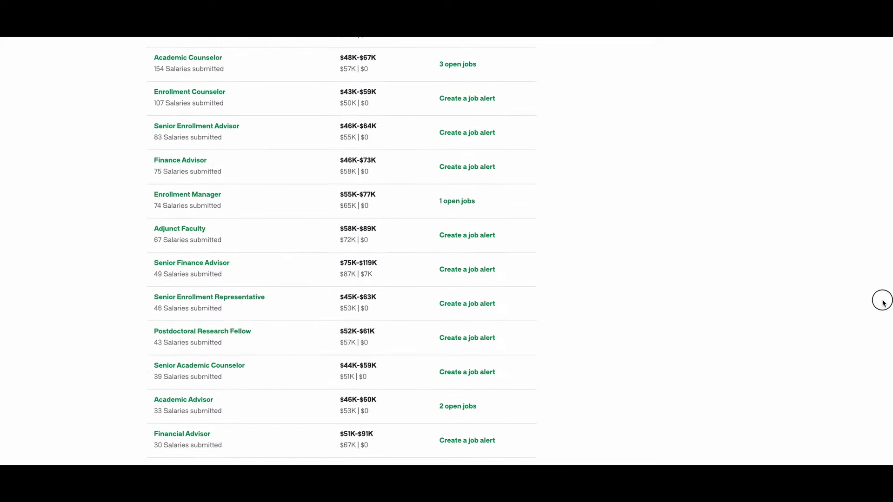
scroll(882, 300, down, 2)
scroll(885, 317, down, 1)
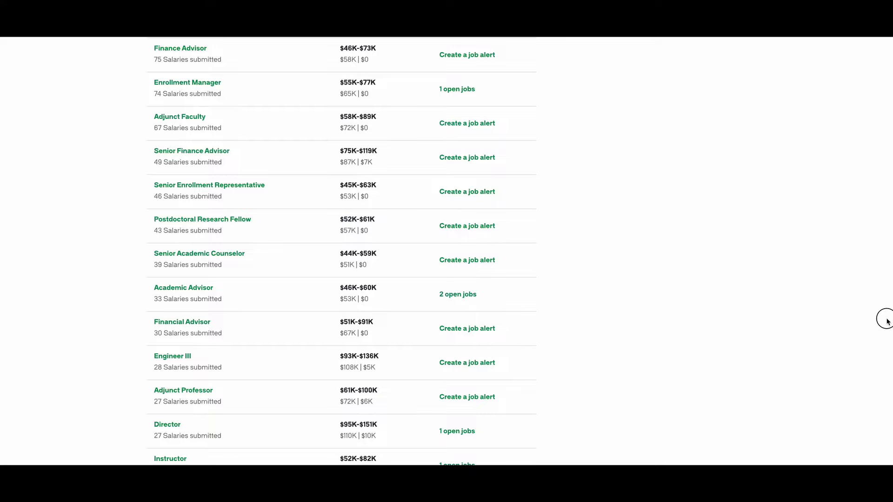
scroll(886, 319, up, 2)
scroll(887, 308, up, 1)
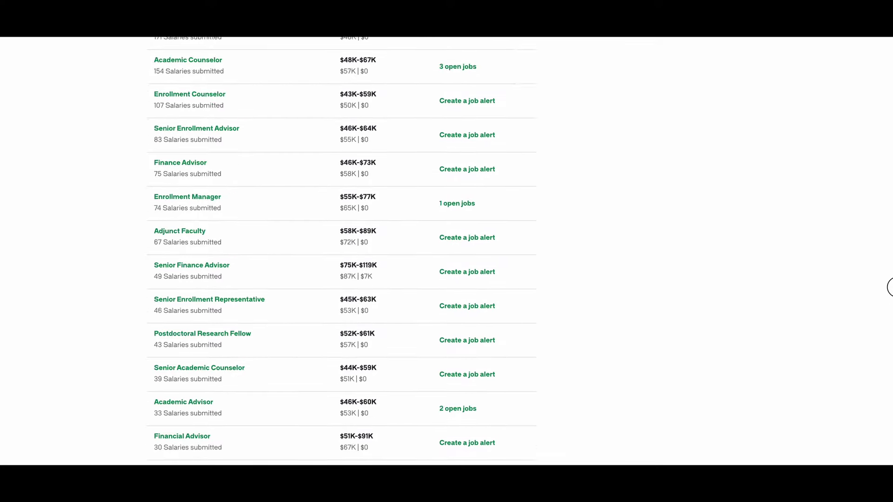
scroll(889, 288, up, 2)
scroll(890, 288, up, 2)
scroll(889, 287, up, 2)
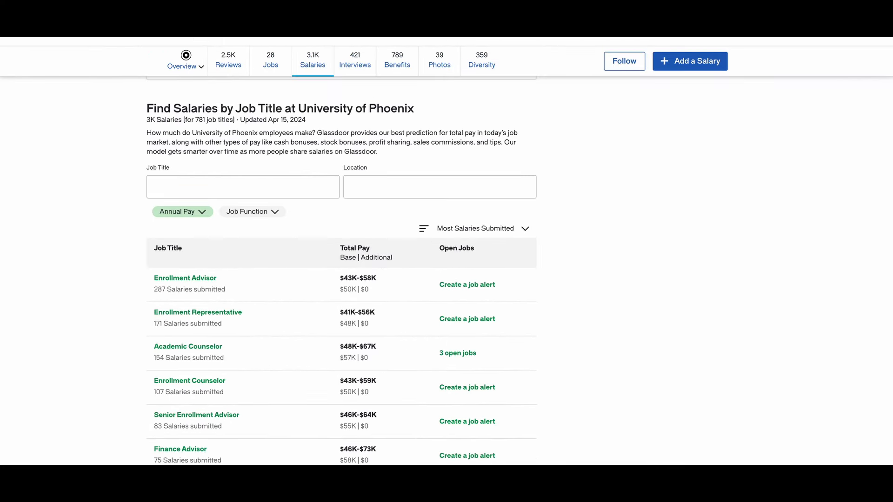
scroll(890, 287, up, 1)
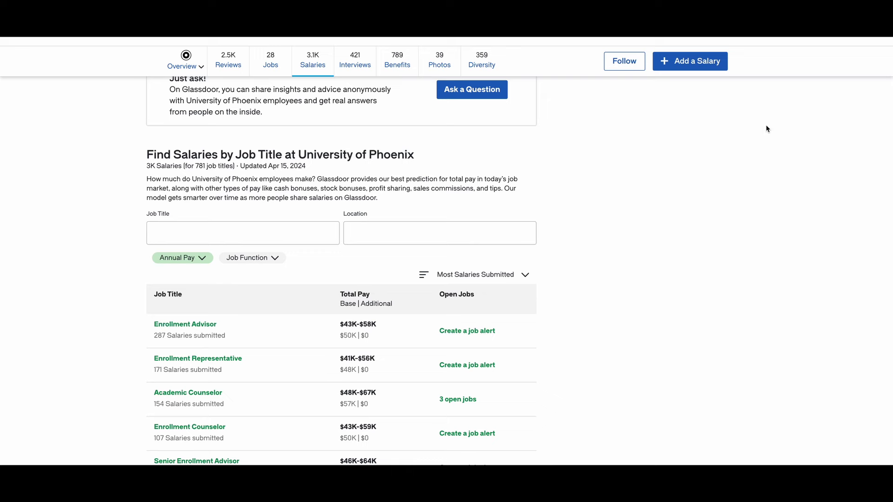